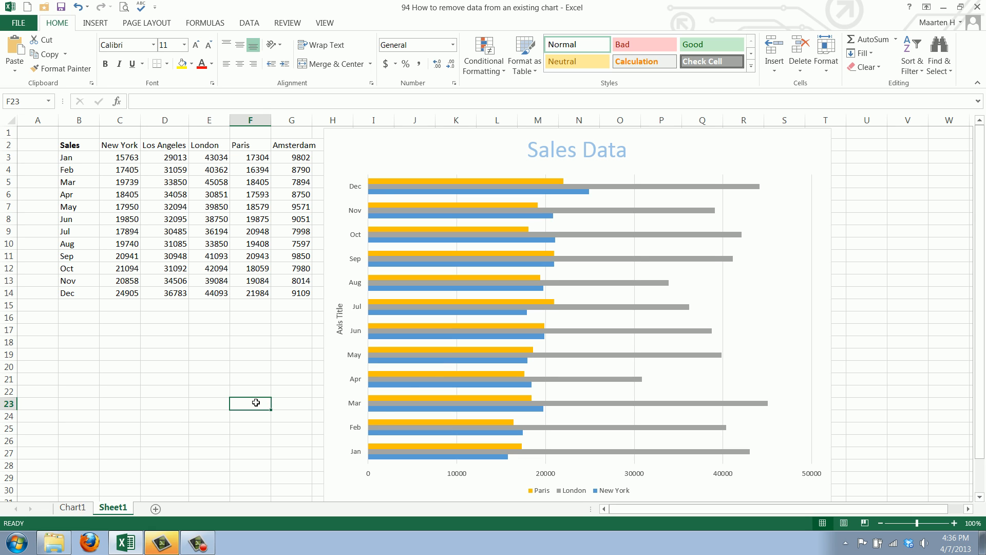
Open the Select Data Source dialog from the chart's vertical axis context menu.
{"action": "right_click", "coordinate": [369, 175]}
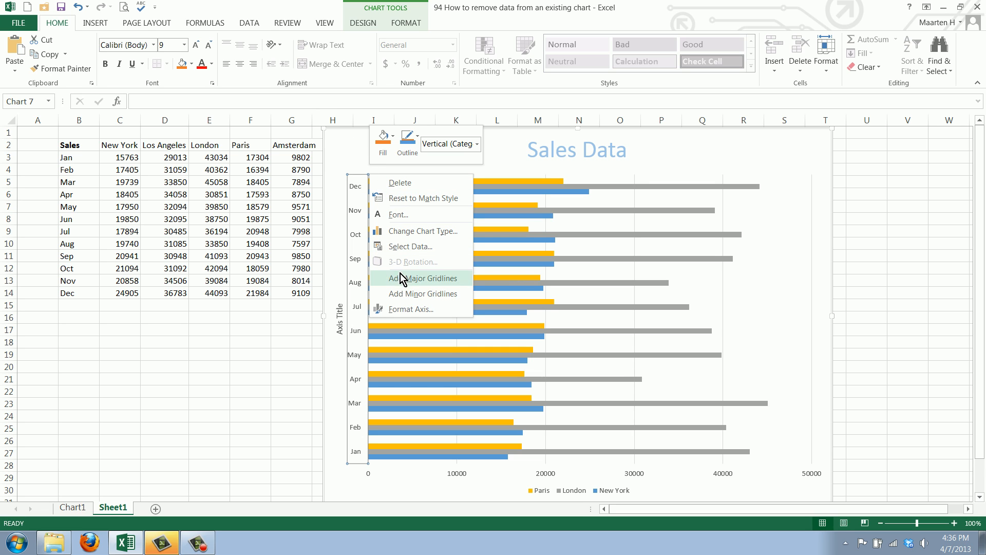
{"action": "left_click", "coordinate": [410, 247]}
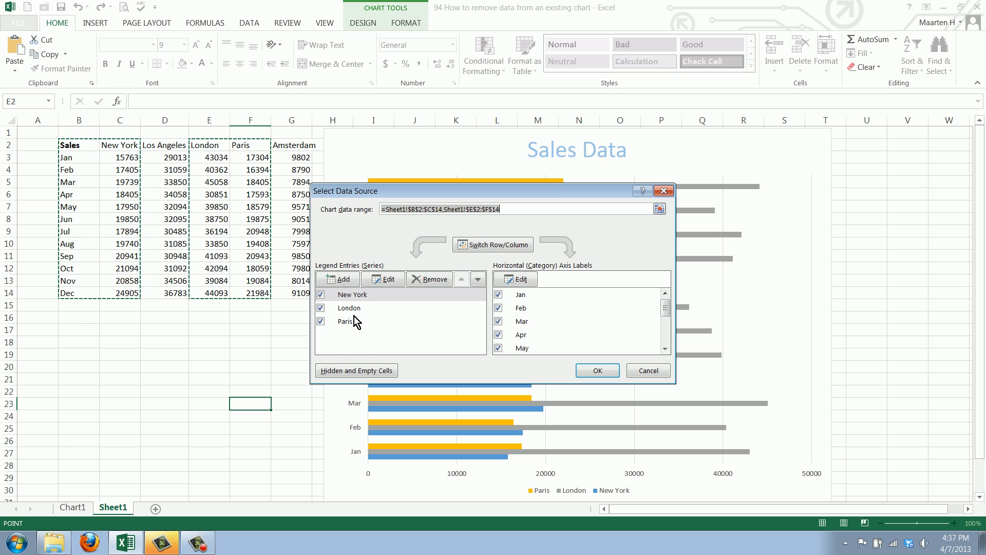
Add a series named from G2 (Amsterdam) with values G3:G14 and apply it to the chart.
{"action": "left_click", "coordinate": [341, 279]}
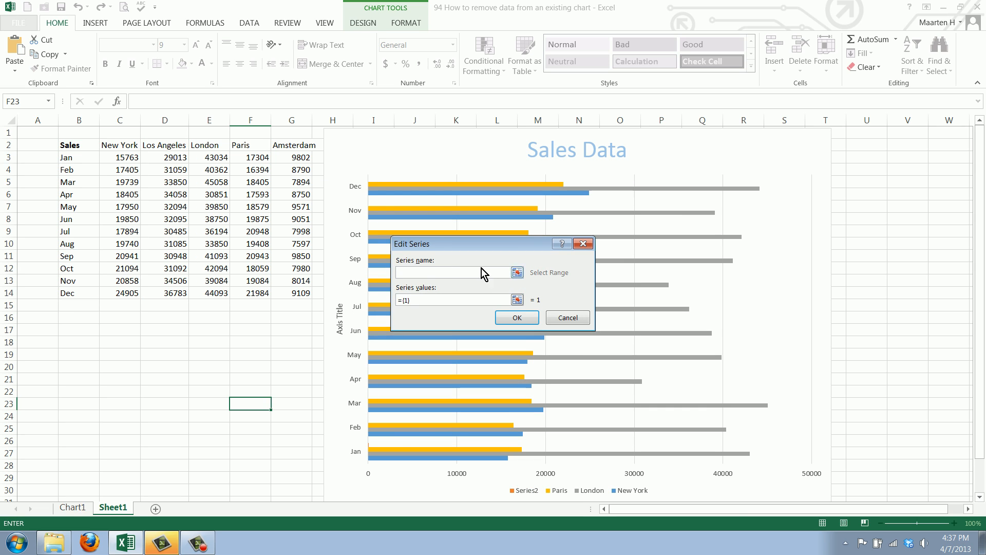
{"action": "left_click", "coordinate": [517, 273]}
{"action": "left_click", "coordinate": [305, 146]}
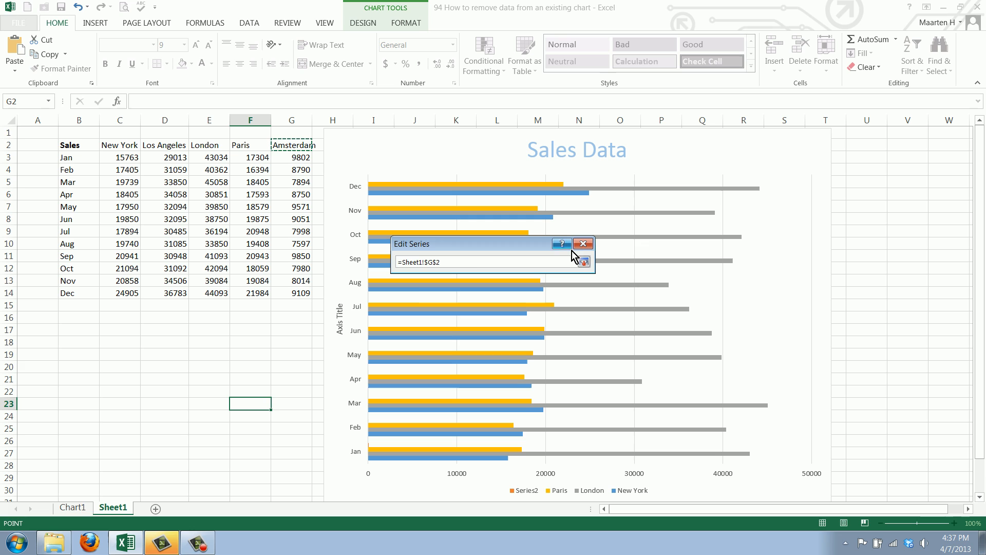
{"action": "left_click", "coordinate": [583, 261]}
{"action": "left_click", "coordinate": [581, 300]}
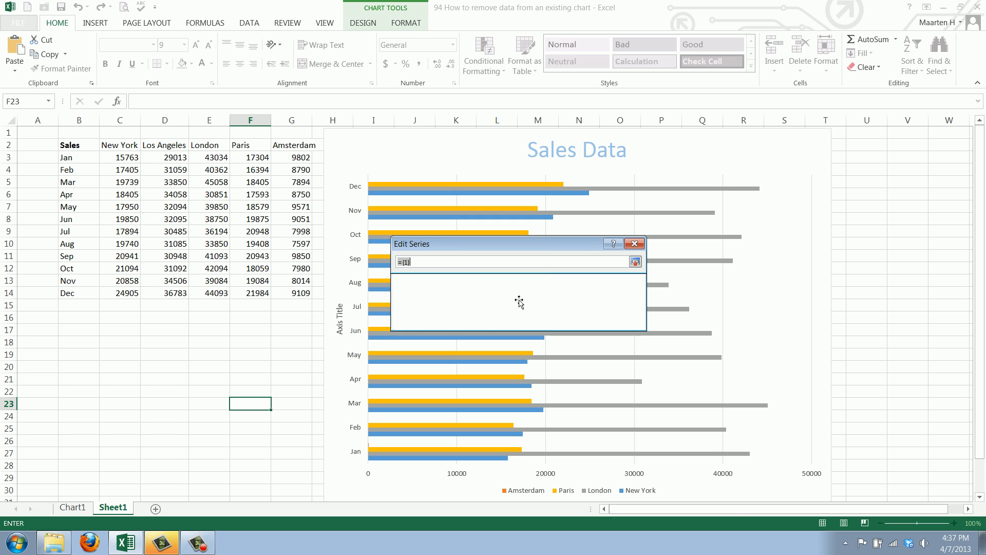
{"action": "left_click_drag", "start_coordinate": [306, 157], "coordinate": [304, 293]}
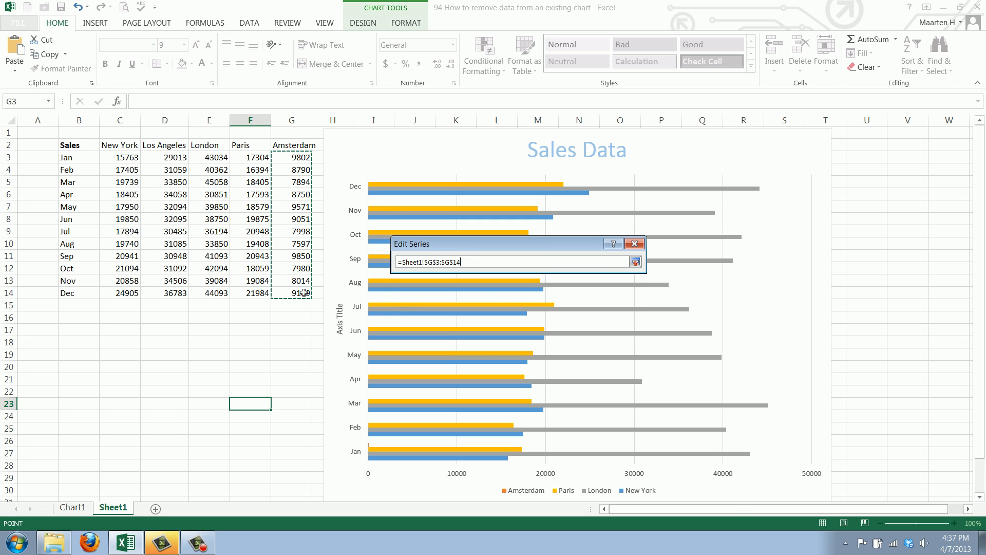
{"action": "left_click", "coordinate": [635, 261]}
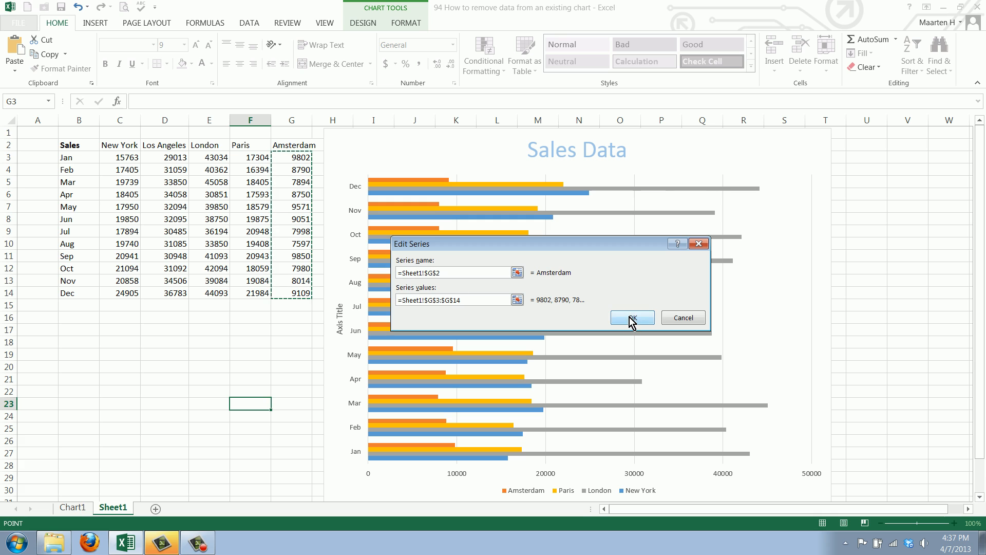
{"action": "left_click", "coordinate": [630, 321]}
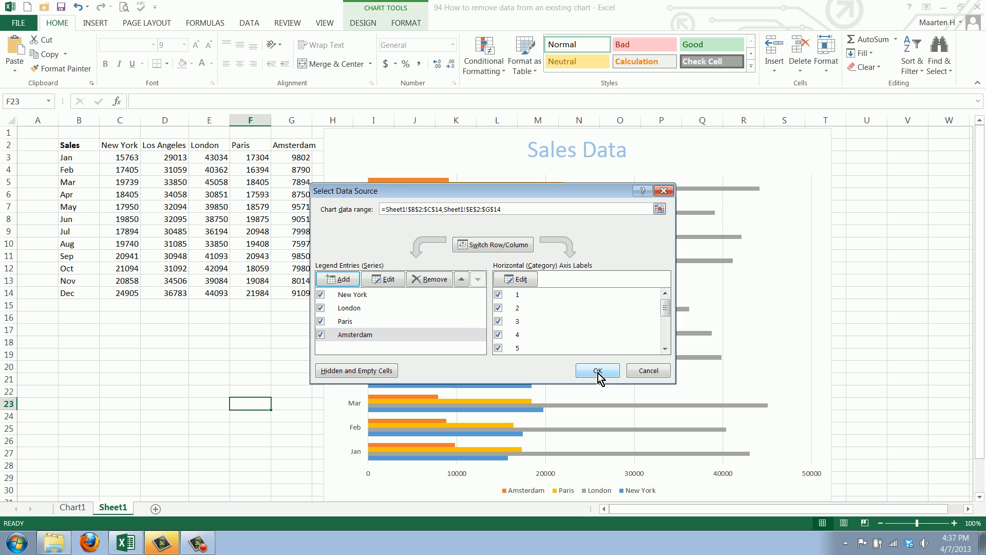
{"action": "left_click", "coordinate": [598, 373]}
Select the Amsterdam bars, then the whole chart, and bring up its context menu.
{"action": "left_click", "coordinate": [418, 180]}
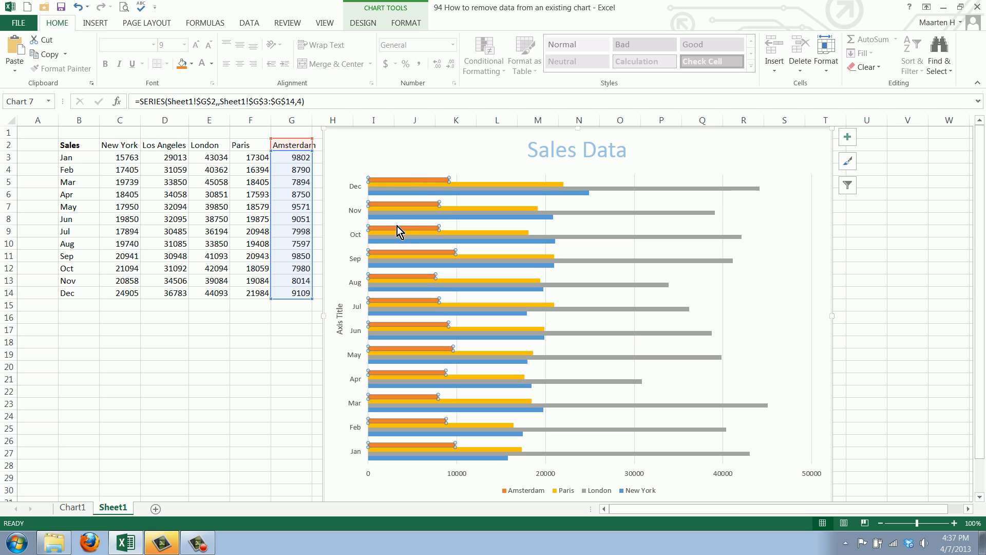
{"action": "left_click", "coordinate": [361, 158]}
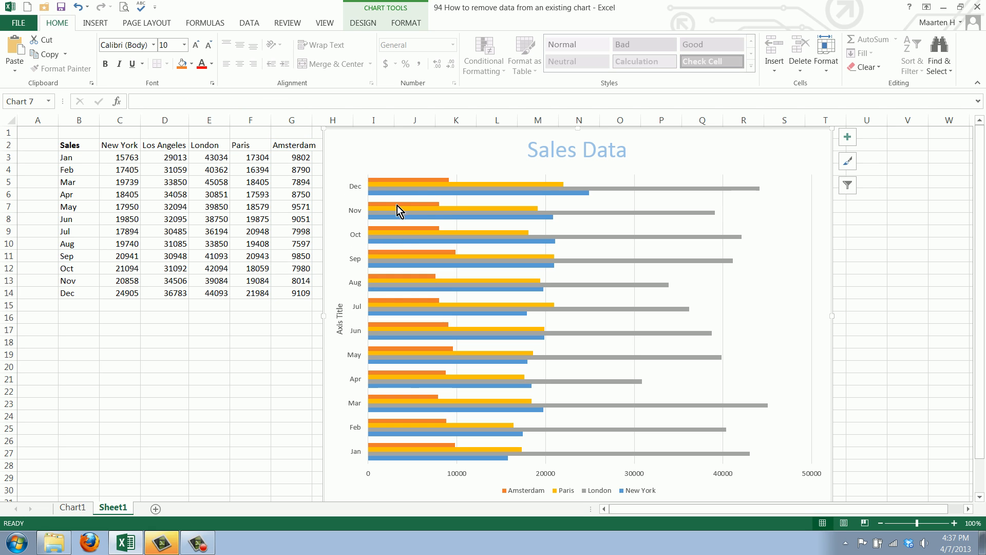
{"action": "right_click", "coordinate": [359, 168]}
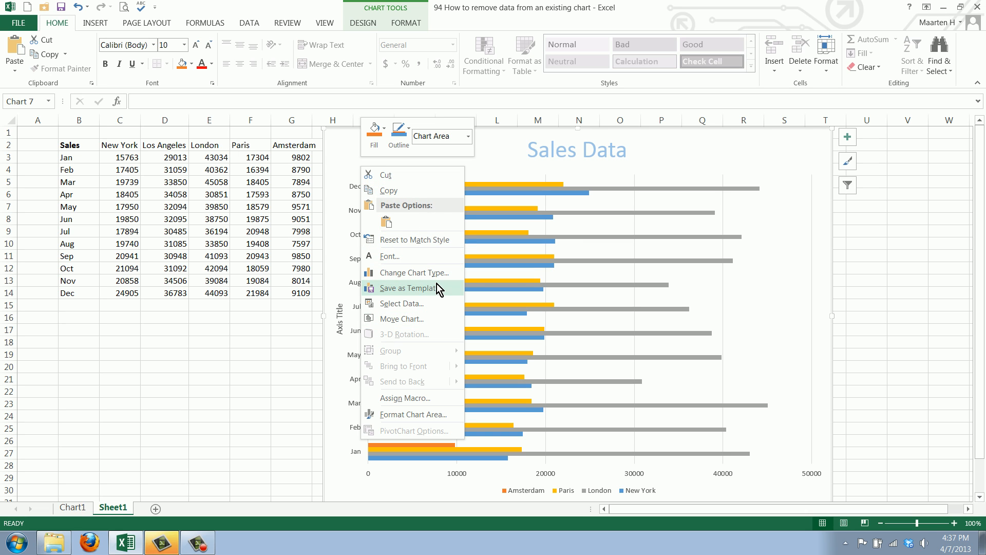
In Select Data Source, add a new series named from cell D2 (Los Angeles).
{"action": "left_click", "coordinate": [423, 302]}
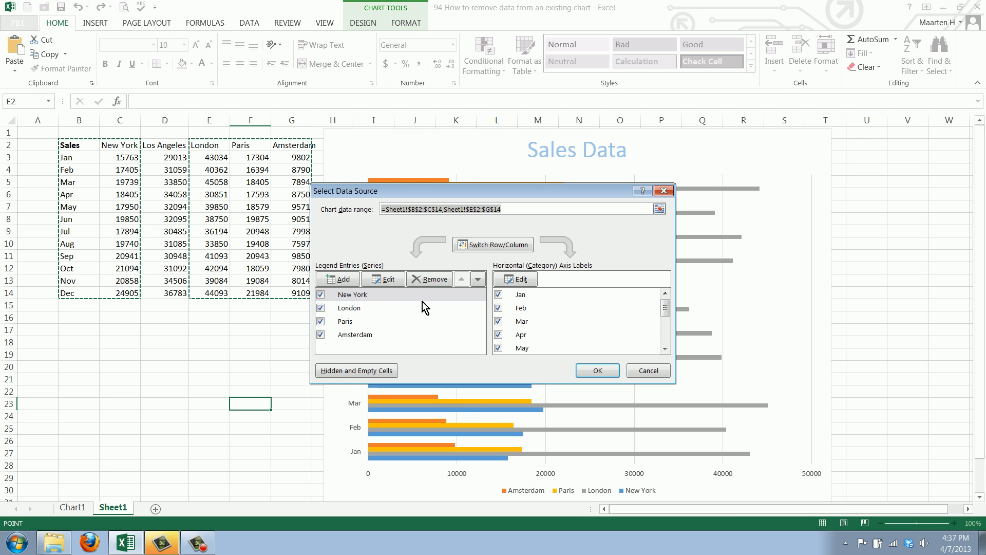
{"action": "left_click", "coordinate": [331, 279]}
{"action": "left_click", "coordinate": [514, 274]}
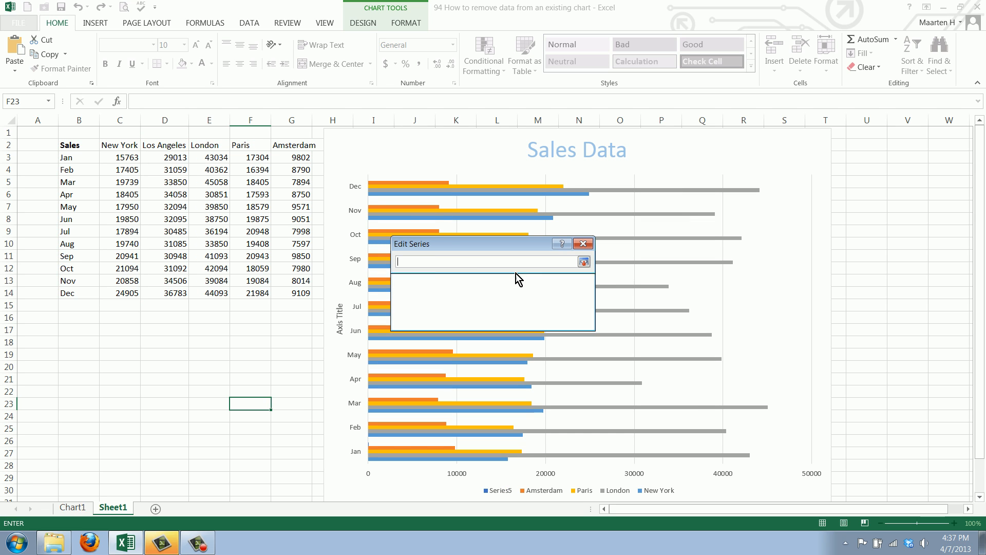
{"action": "left_click", "coordinate": [175, 145]}
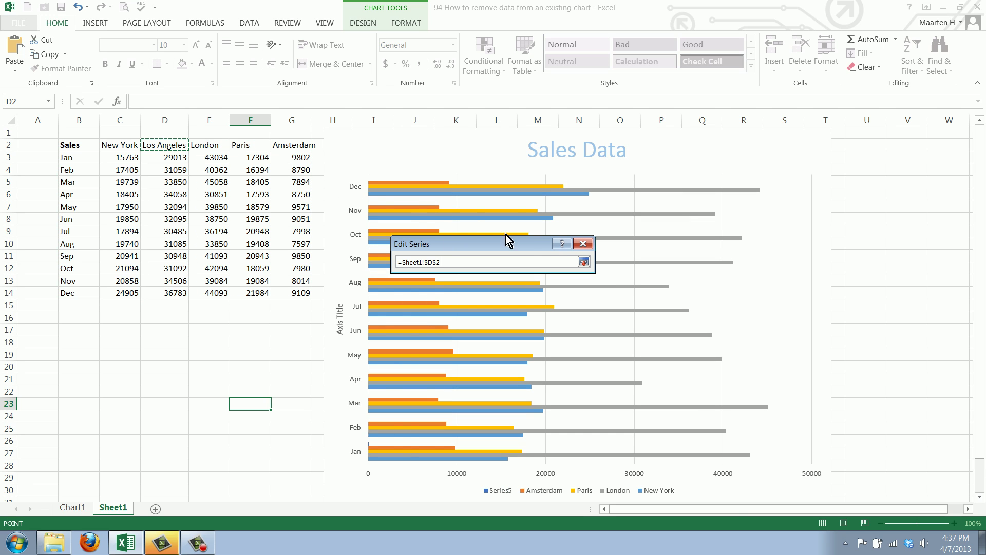
{"action": "left_click", "coordinate": [584, 262]}
Set the Los Angeles series values to D3:D14 and apply the change to the chart.
{"action": "left_click", "coordinate": [517, 299]}
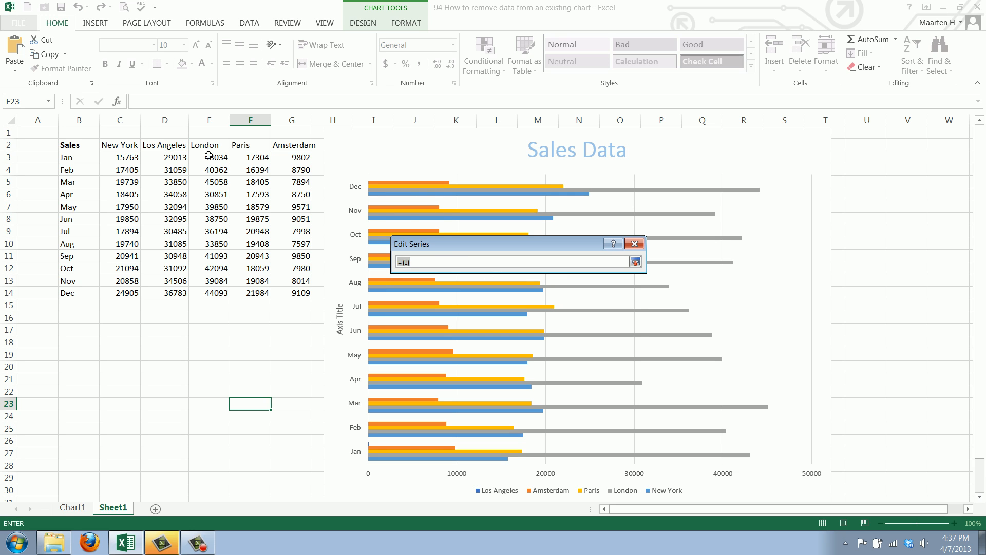
{"action": "left_click_drag", "start_coordinate": [183, 155], "coordinate": [163, 293]}
{"action": "left_click", "coordinate": [636, 262]}
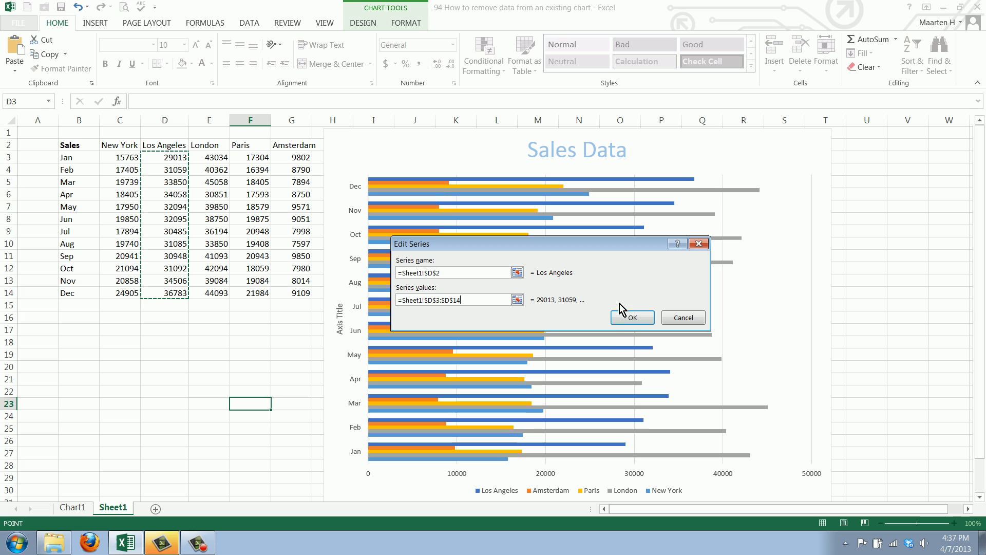
{"action": "left_click", "coordinate": [639, 316]}
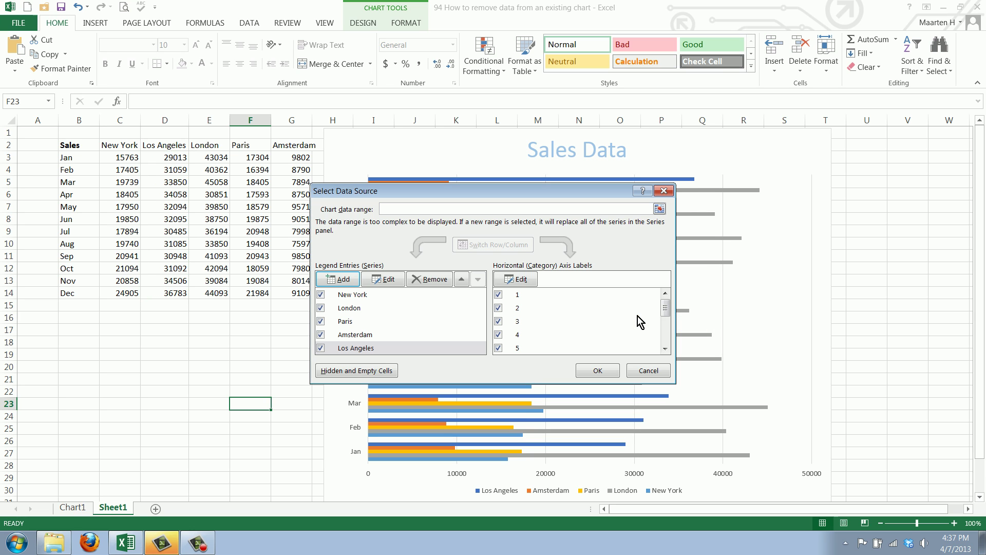
{"action": "left_click", "coordinate": [601, 370]}
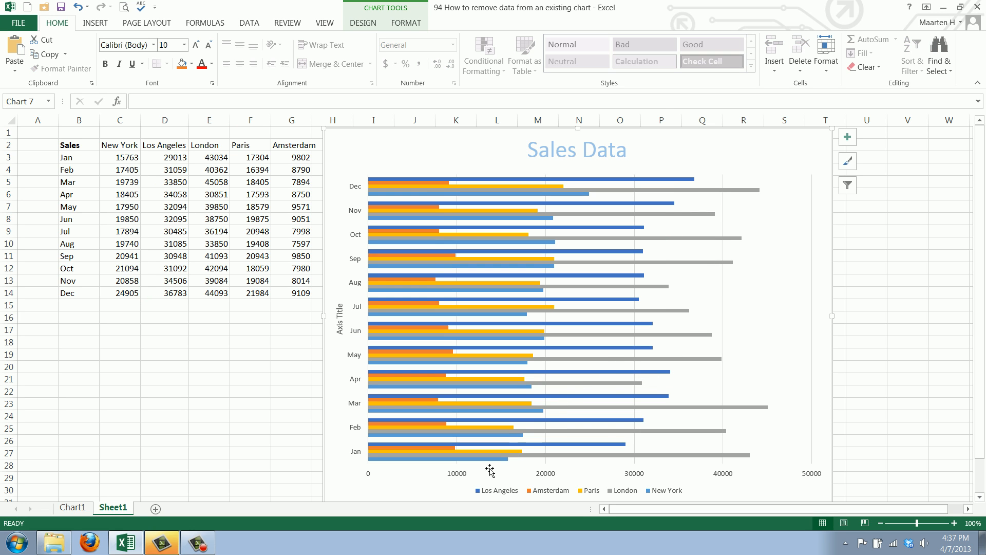